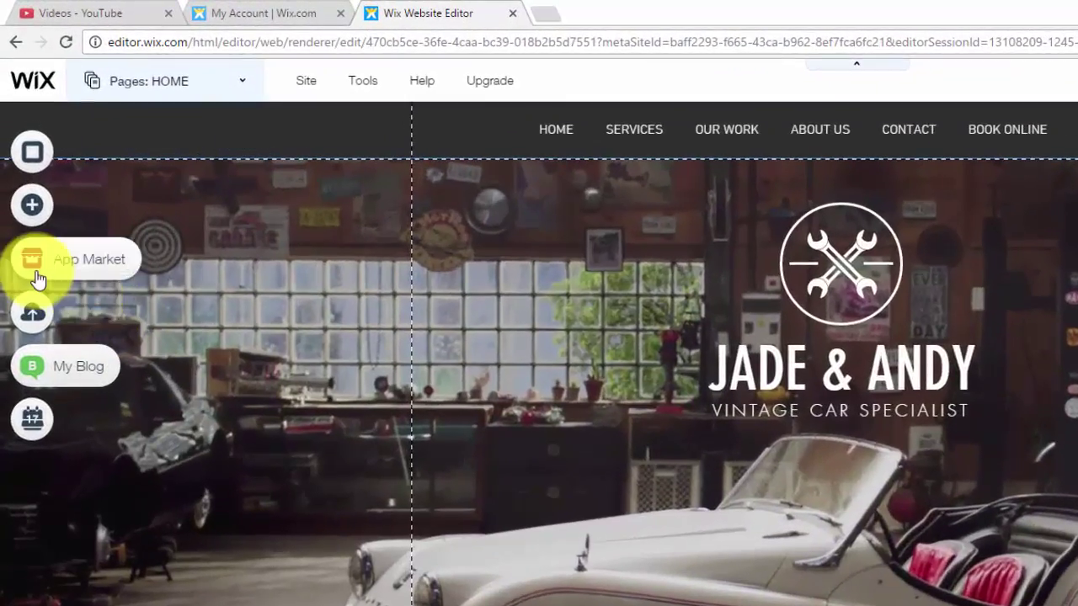
- Add POWr's Twitter Feed app from the App Market and place it on the homepage's right side
click(36, 271)
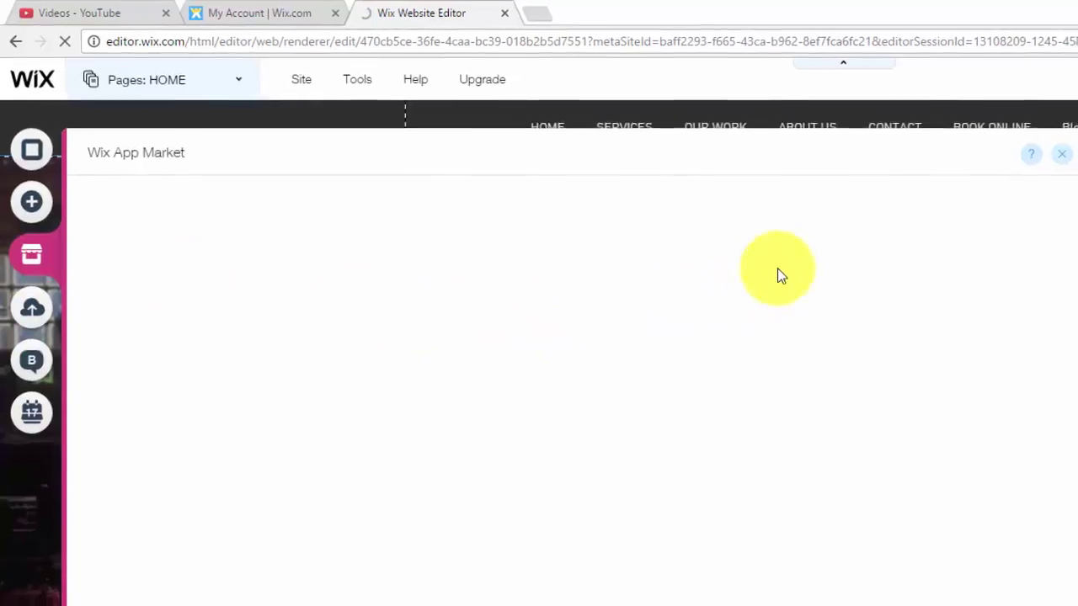
scroll(788, 278, down, 3)
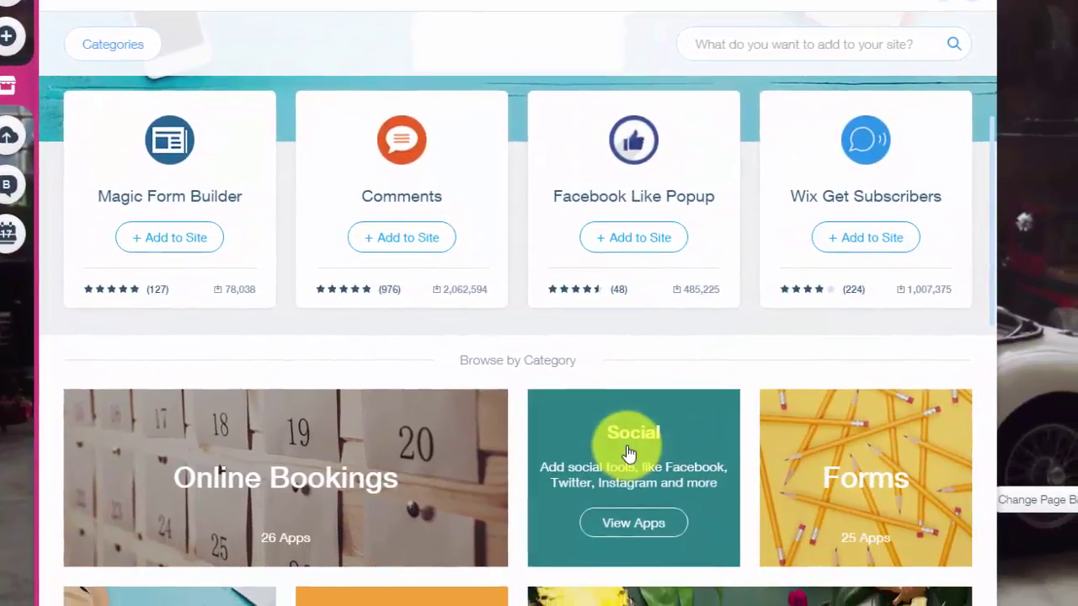
click(787, 55)
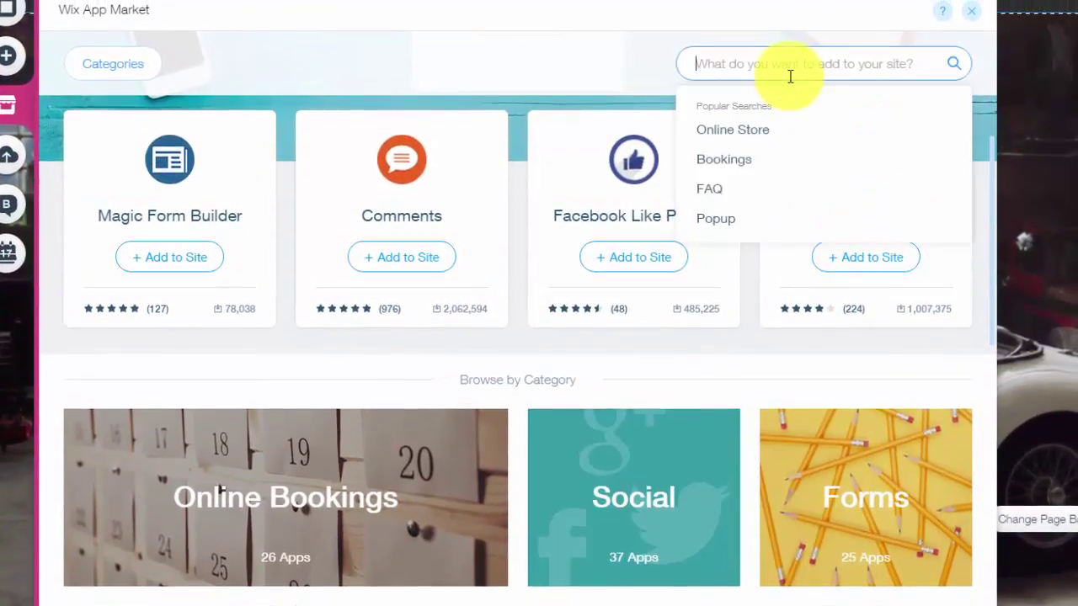
text(twitter)
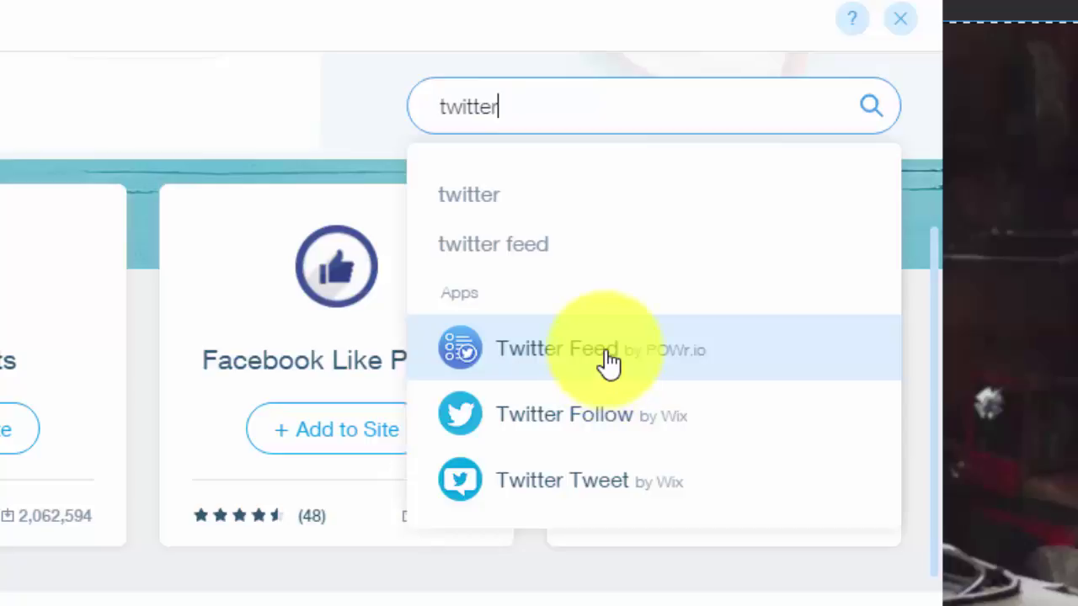
click(607, 360)
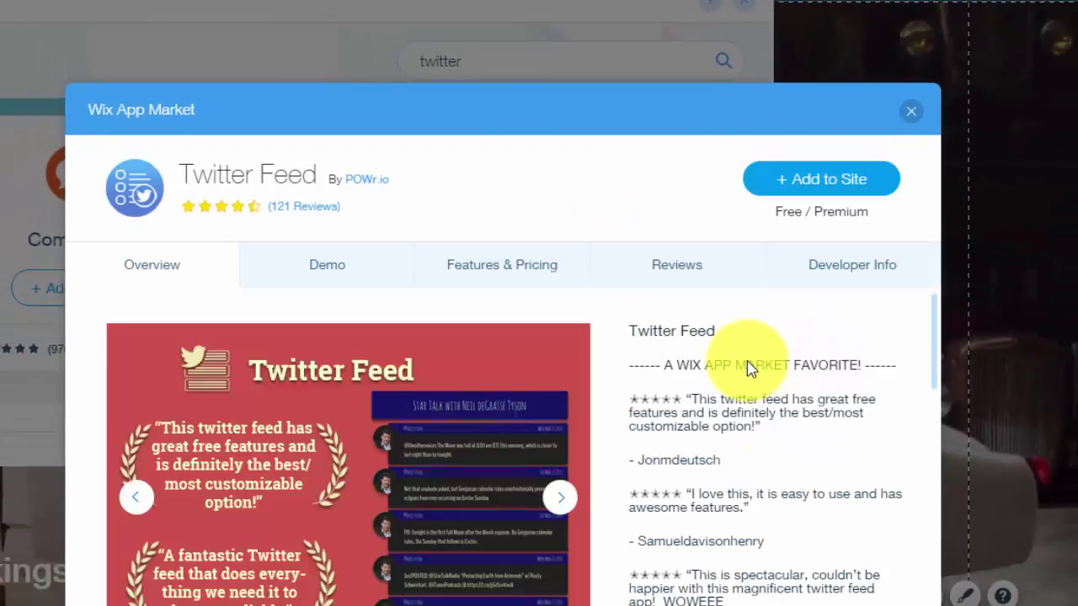
click(864, 177)
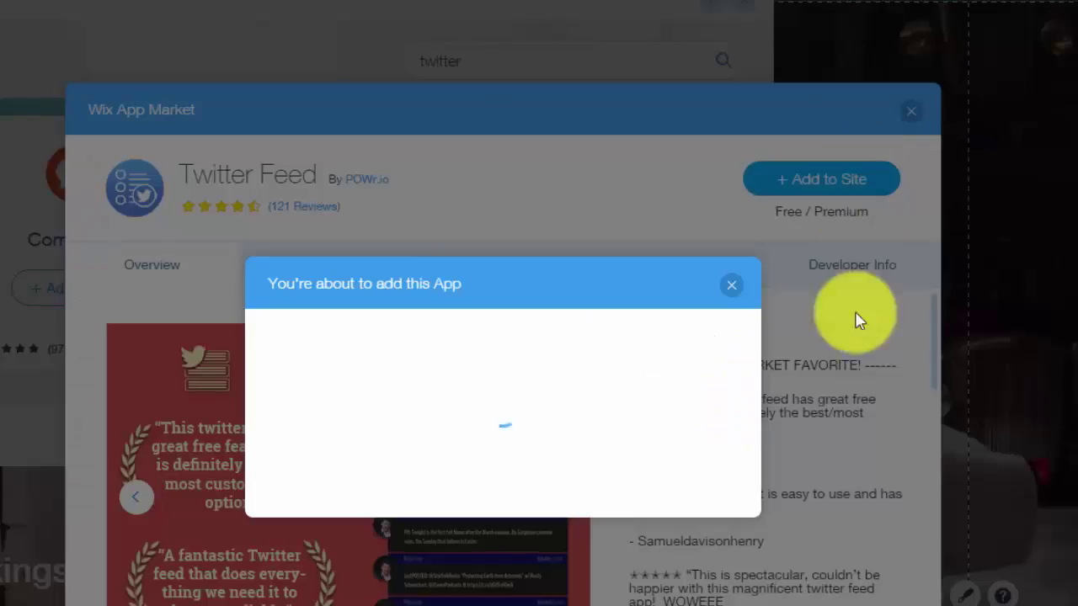
click(701, 455)
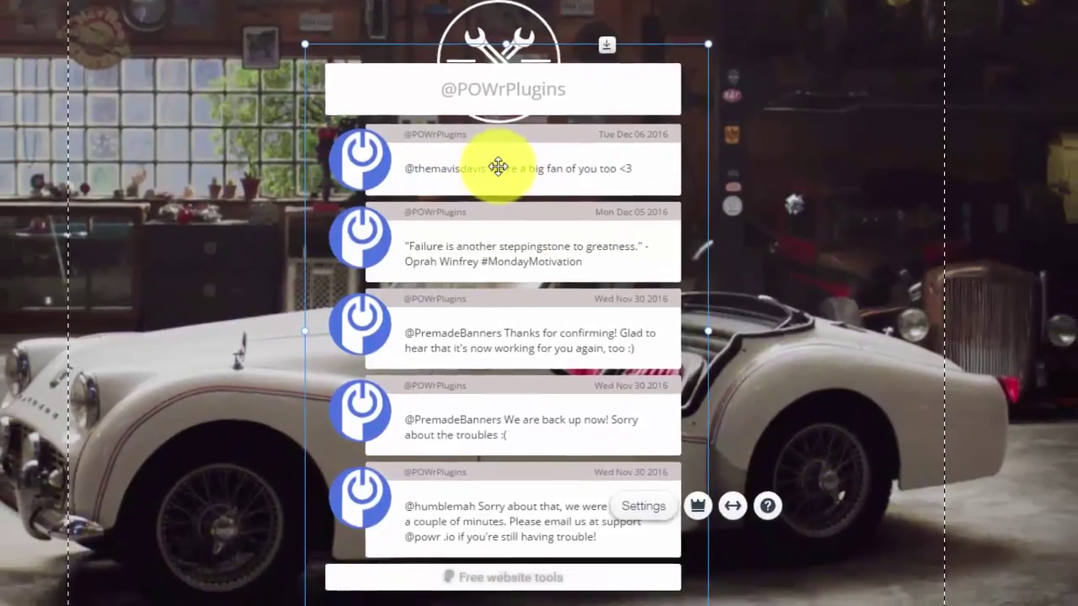
drag(498, 167, 713, 176)
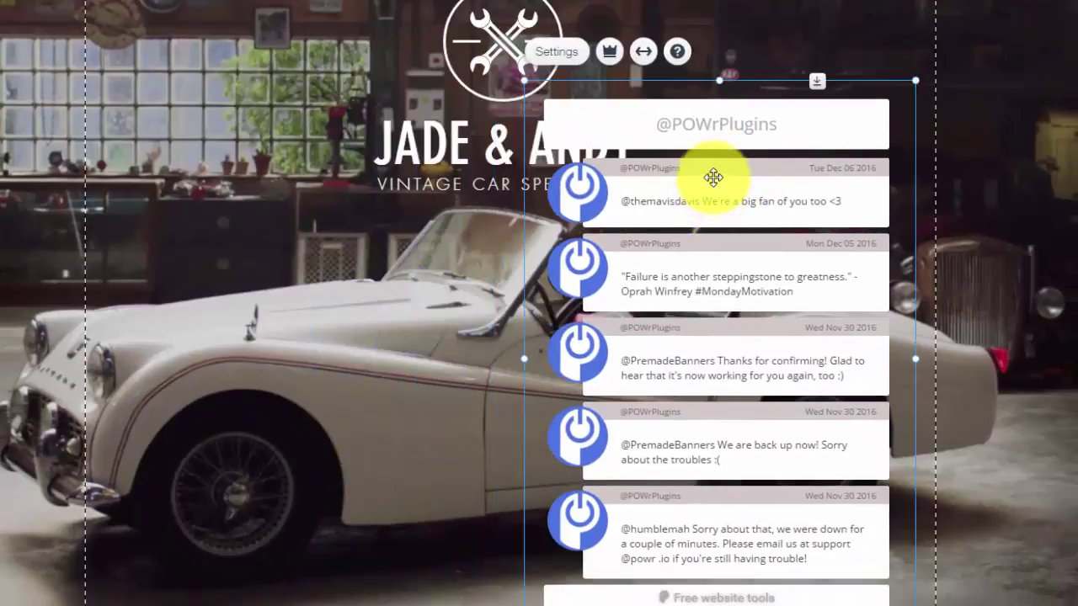
- Open the Twitter Feed settings and inspect the followed account in the Following field
double_click(713, 179)
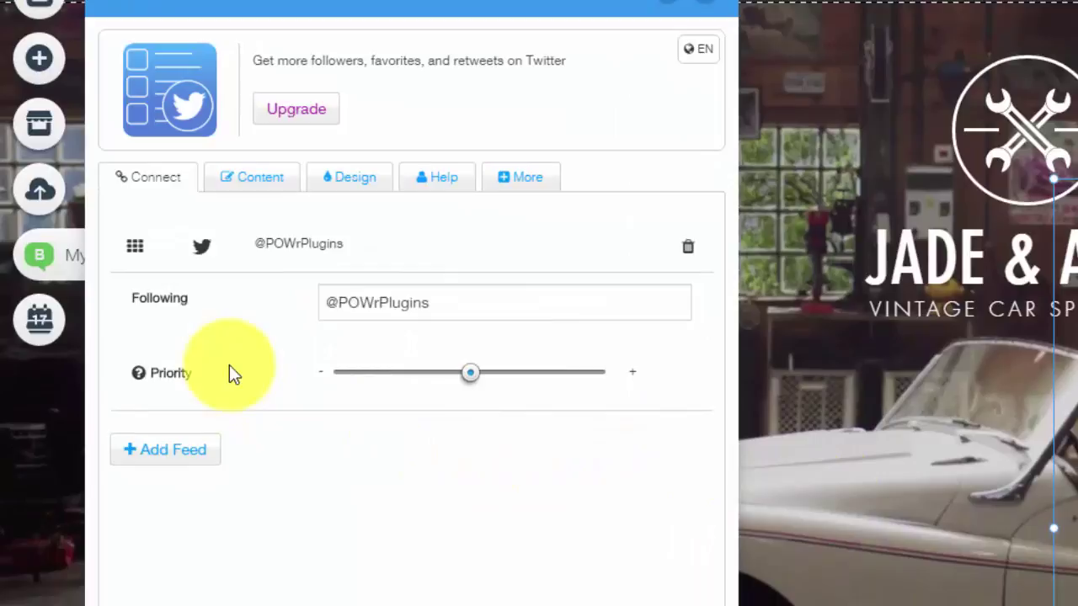
drag(466, 306, 376, 317)
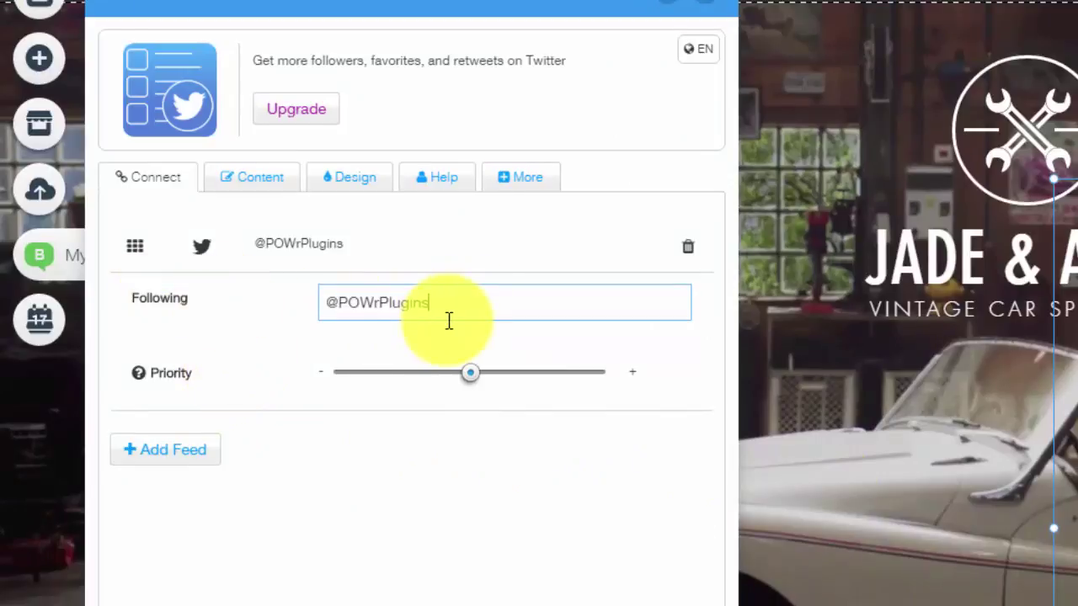
drag(447, 320, 416, 315)
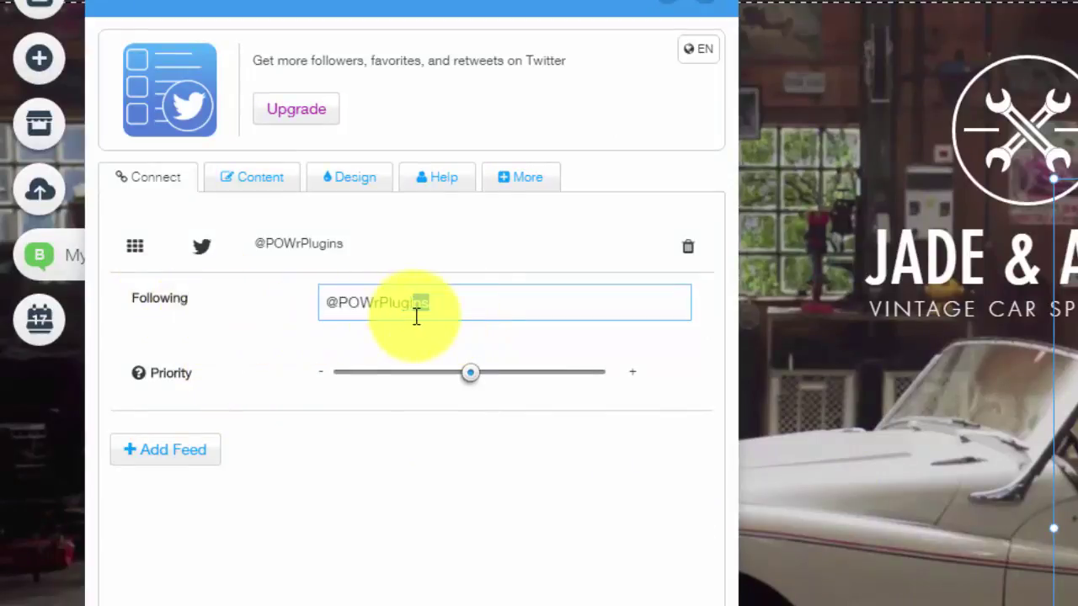
click(439, 311)
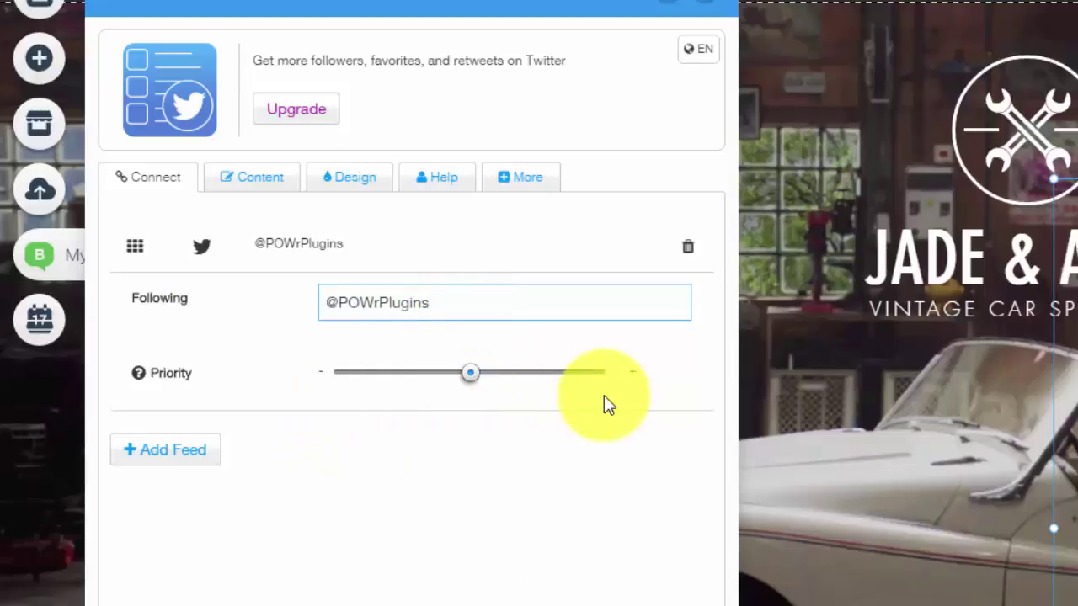
- Try adding a second feed, then dismiss the premium upgrade prompt
mouse_move(139, 380)
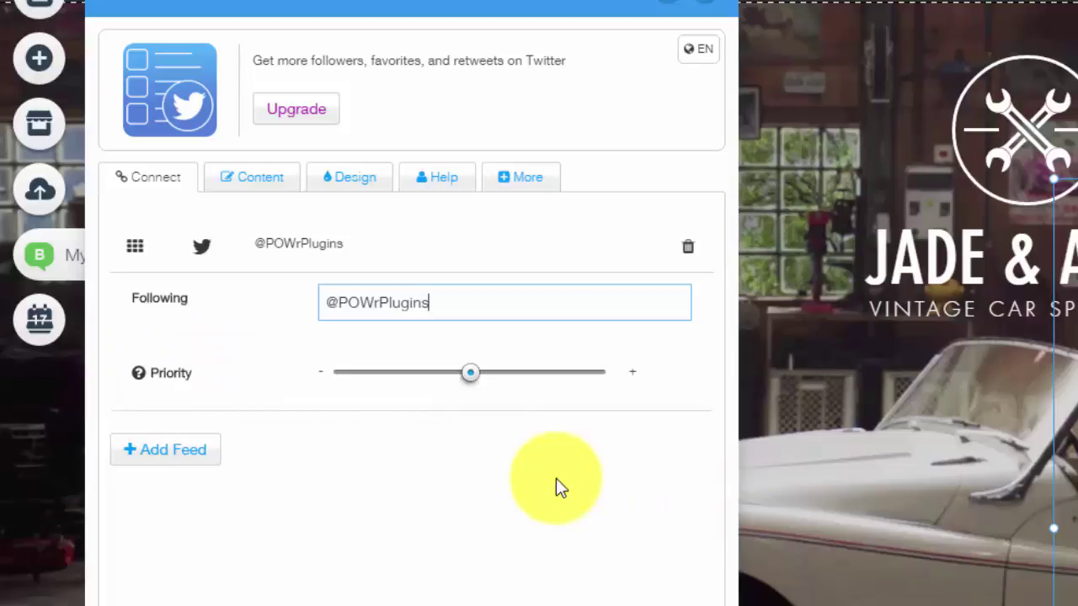
click(213, 463)
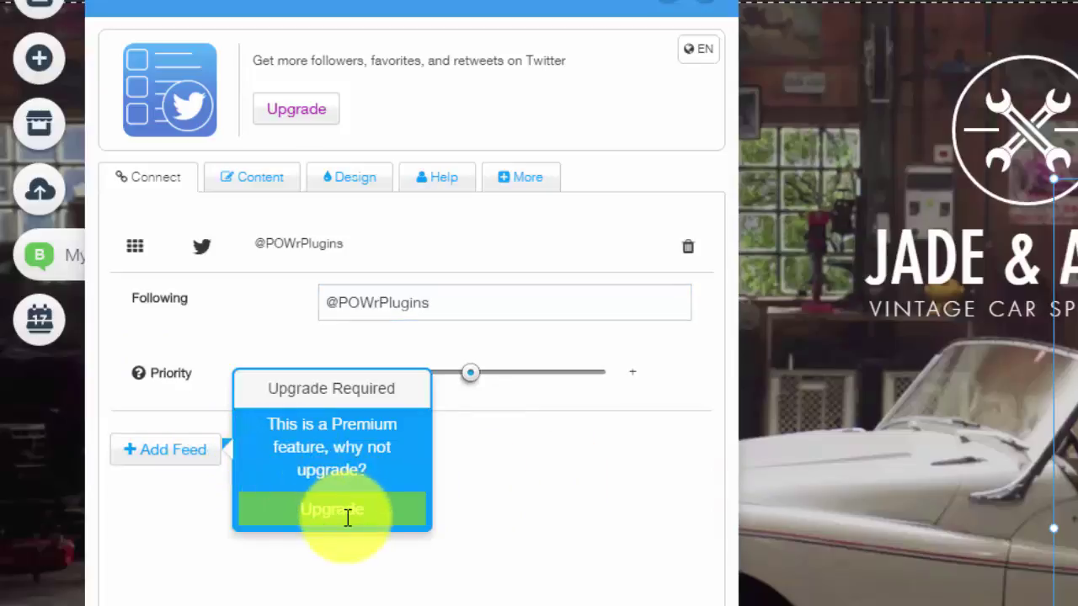
click(543, 493)
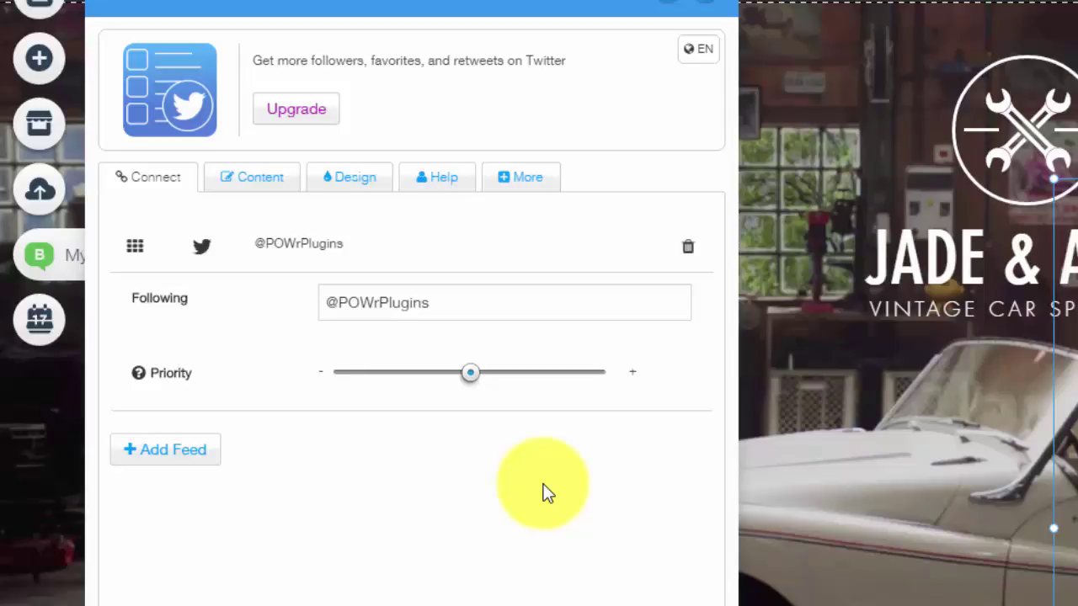
- Expand Feed Title under Content, then browse the feed's Design settings
click(293, 199)
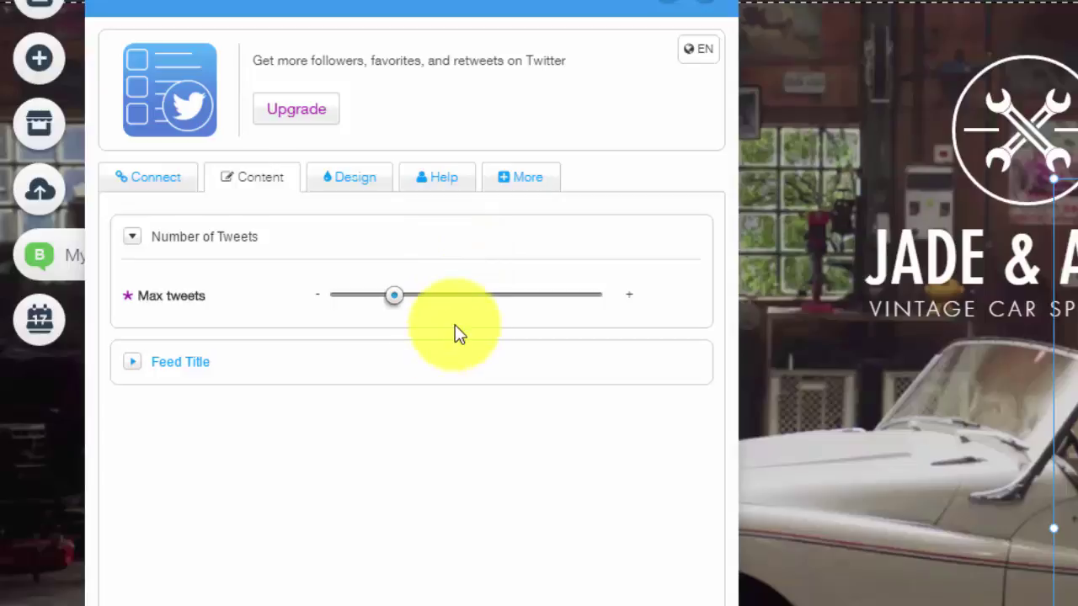
click(253, 361)
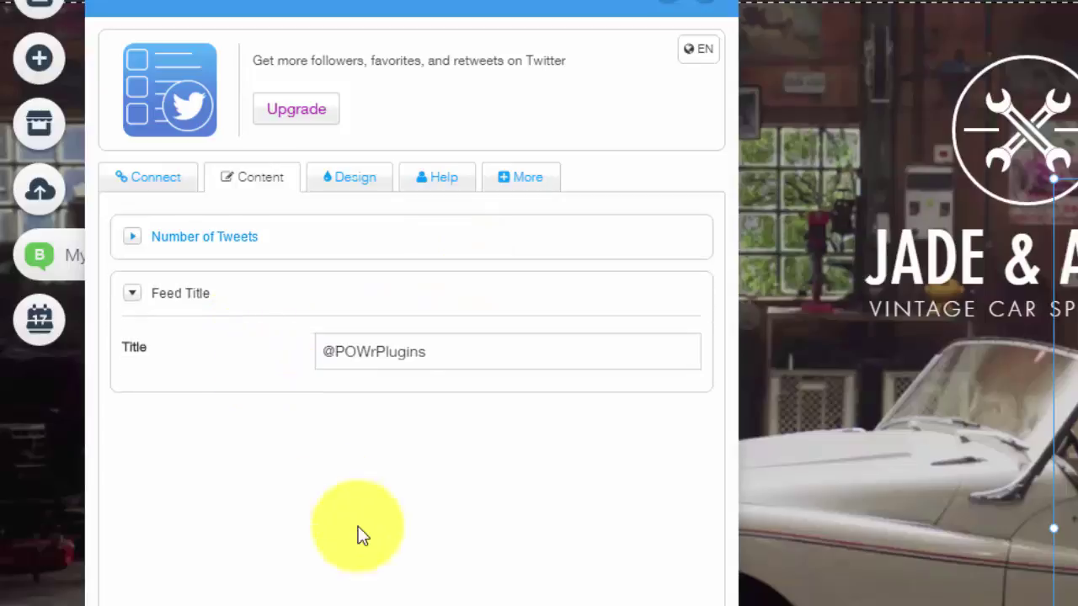
click(335, 185)
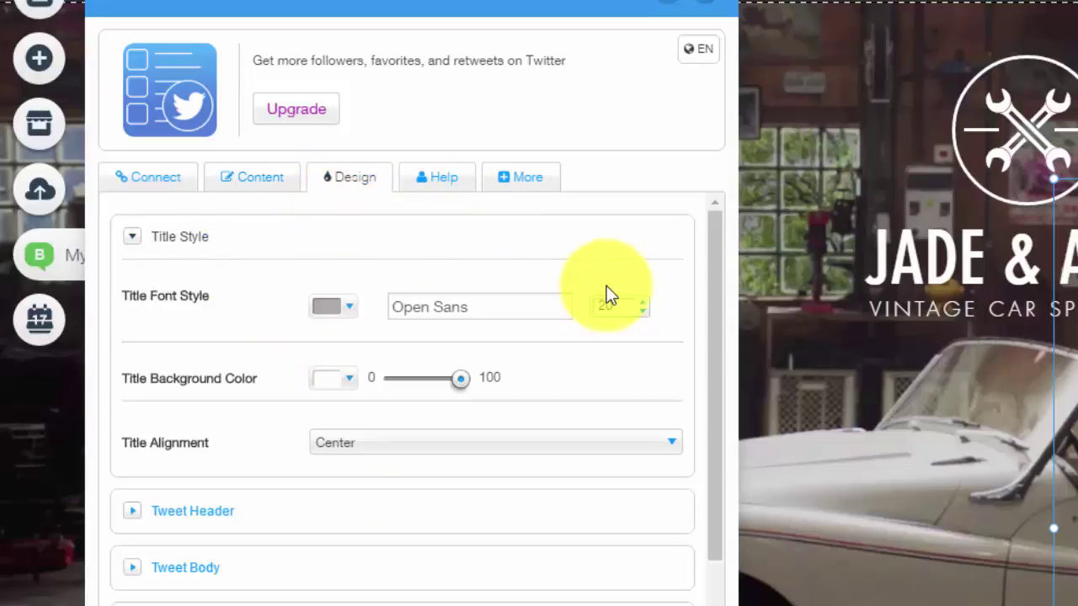
scroll(611, 294, down, 3)
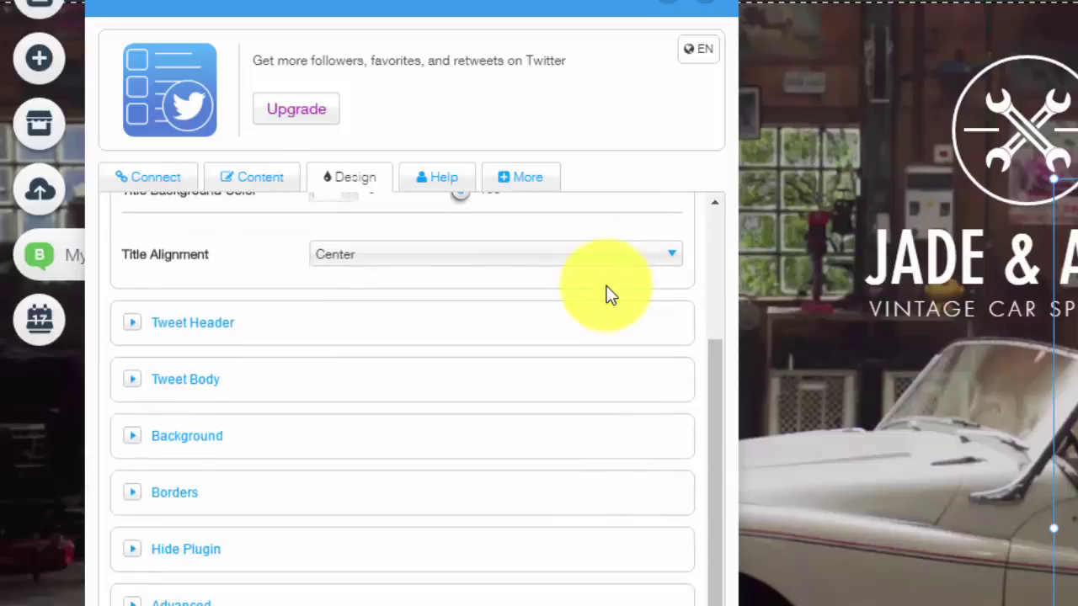
scroll(577, 355, up, 3)
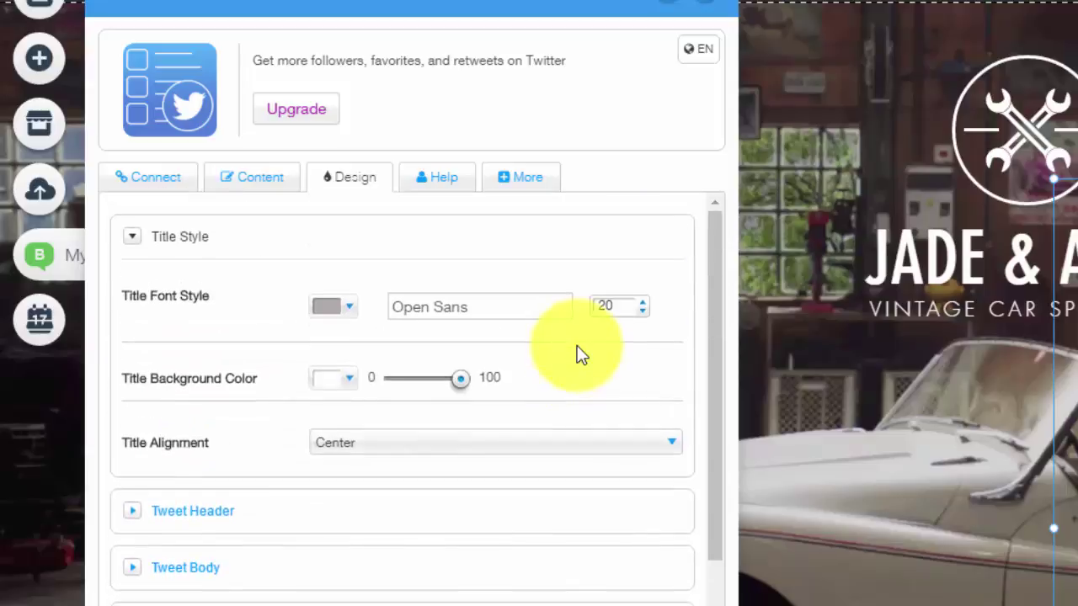
scroll(534, 464, down, 4)
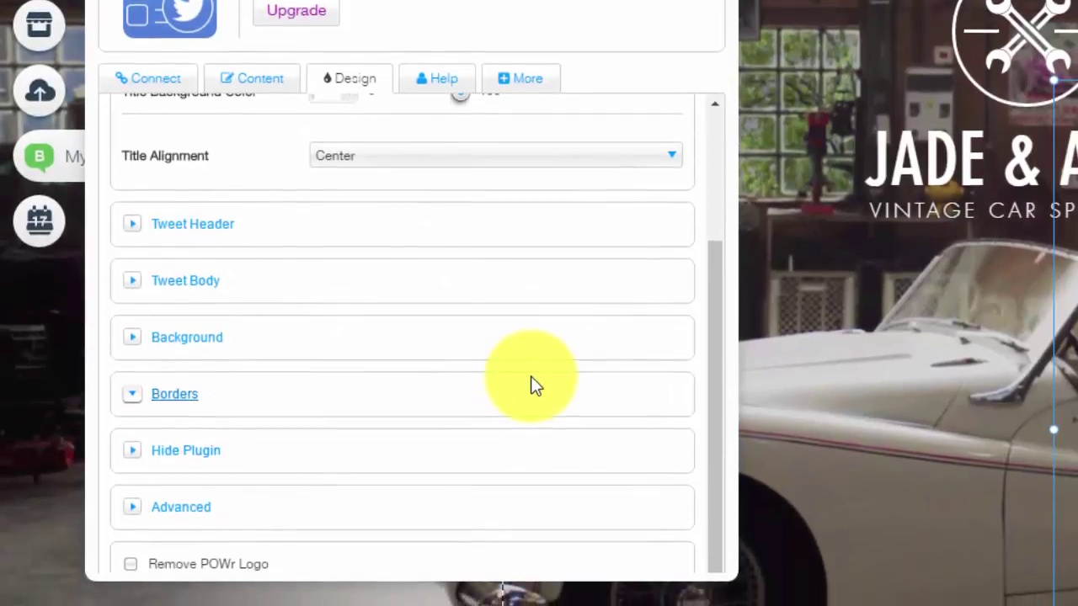
- Try Custom CSS under Advanced design options, dismiss the upgrade prompt and collapse Advanced
click(181, 511)
scroll(647, 352, down, 1)
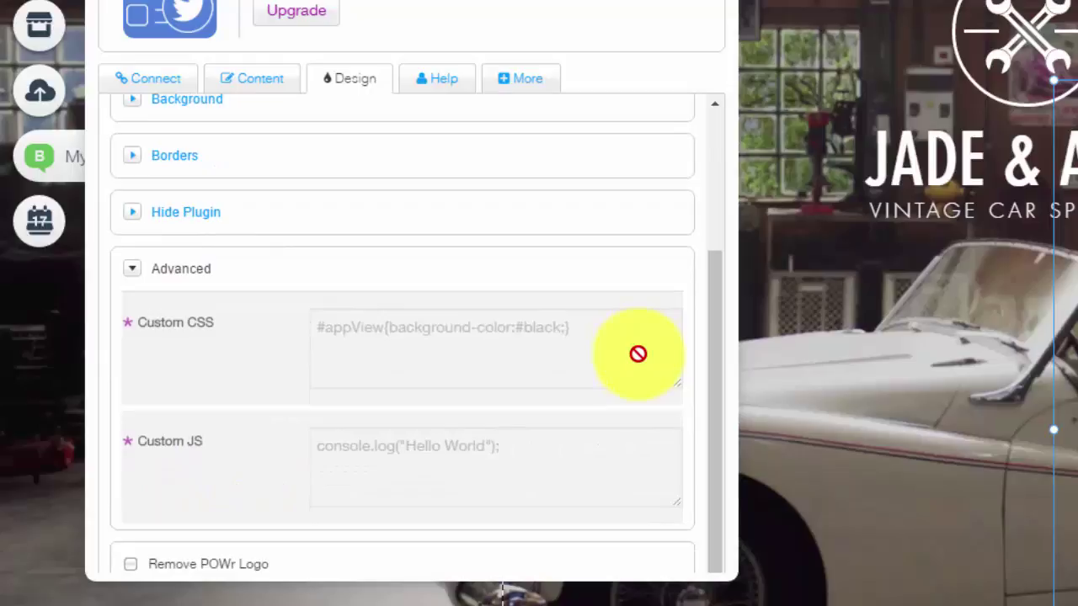
click(442, 342)
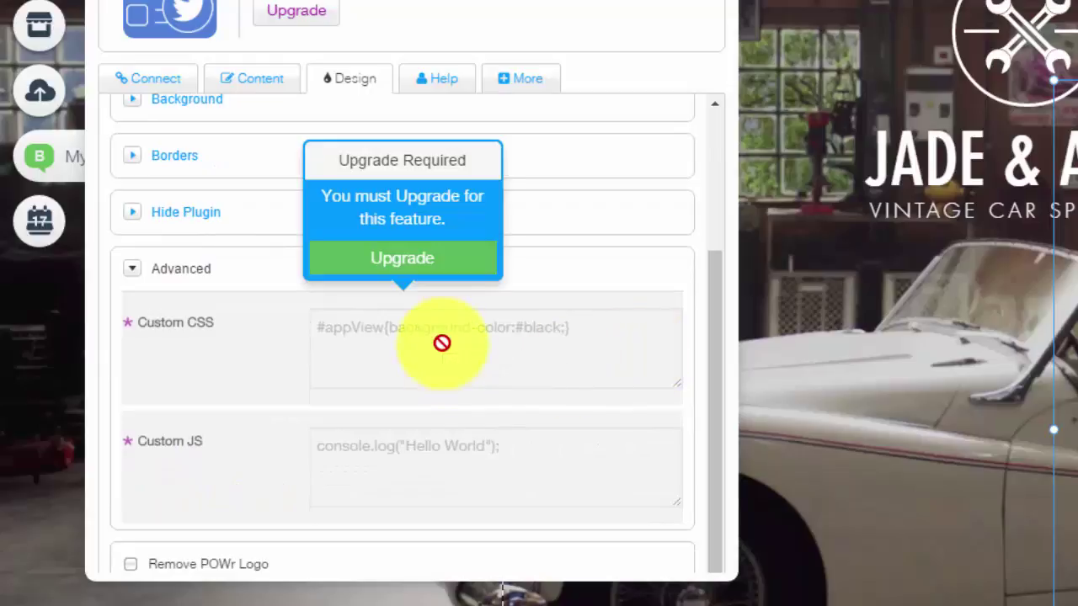
click(137, 269)
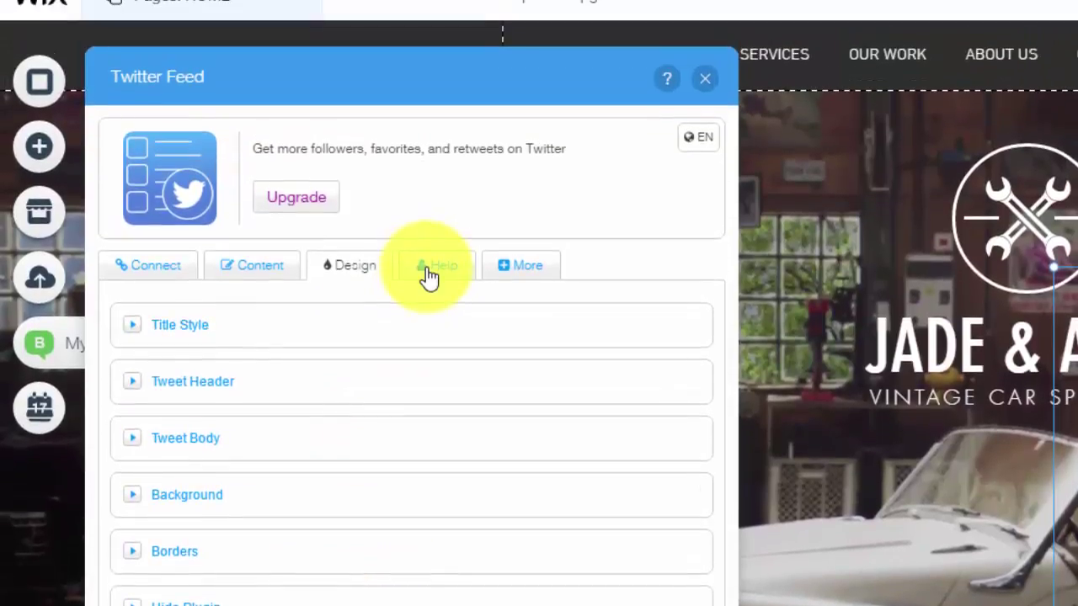
- View the Help tab, then browse other POWr apps like Form Builder, Slider and Map
click(433, 270)
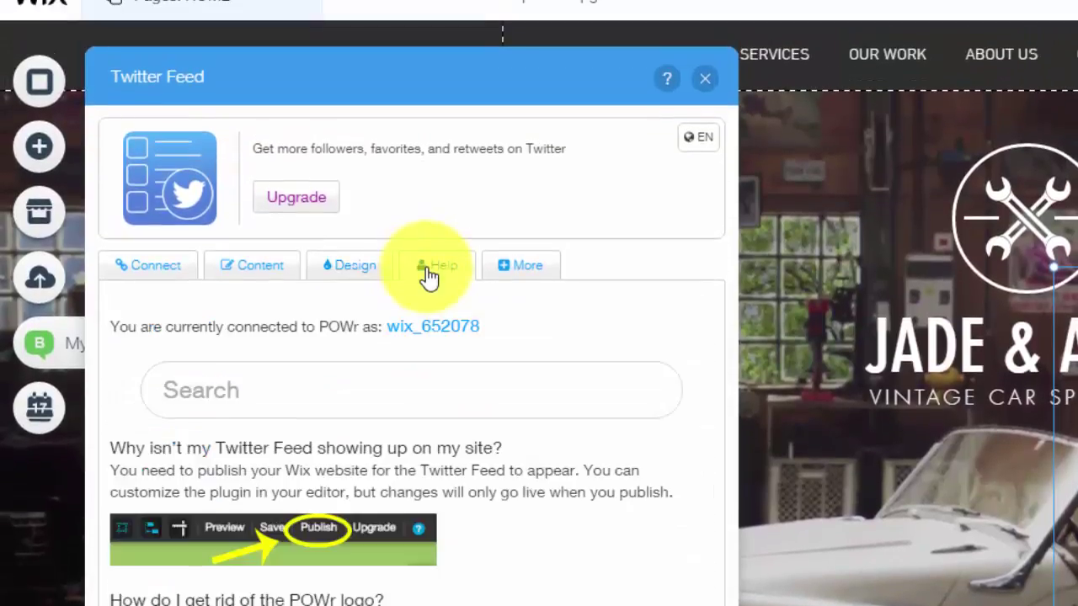
click(504, 271)
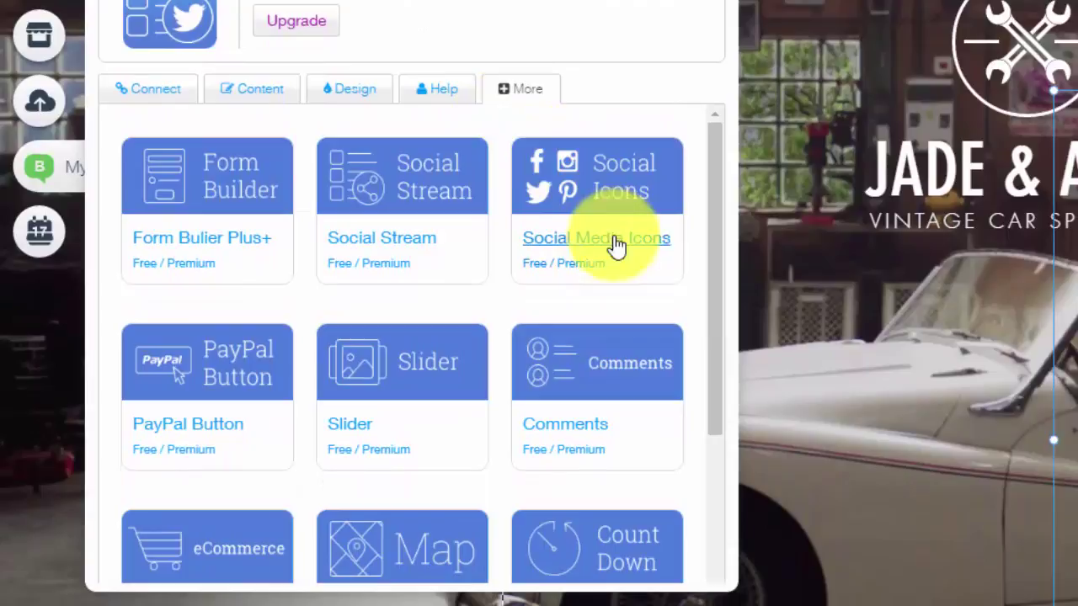
scroll(705, 312, down, 5)
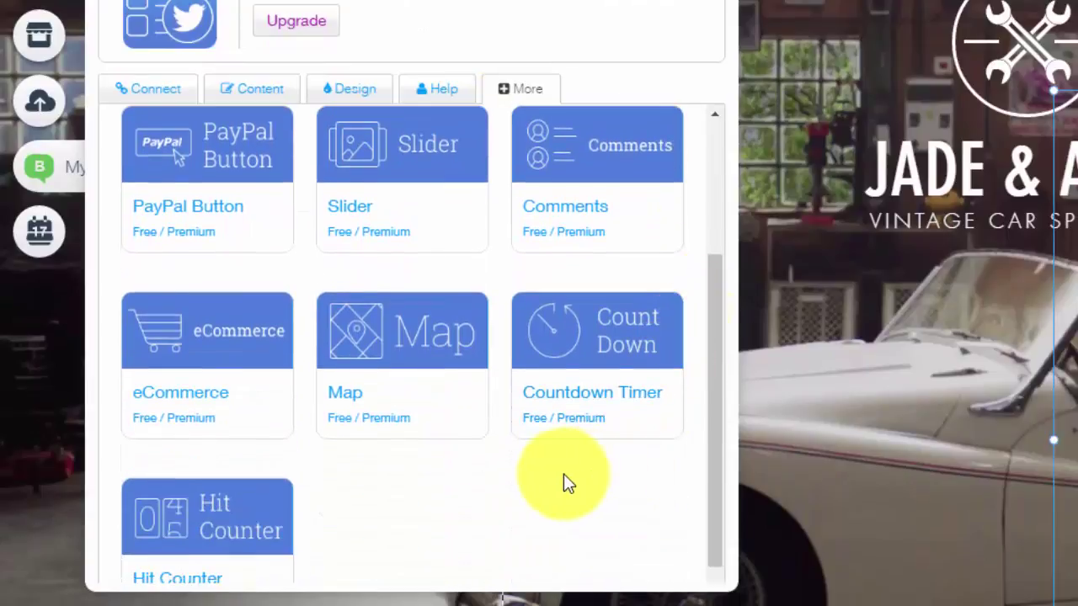
scroll(563, 474, down, 1)
scroll(563, 474, up, 5)
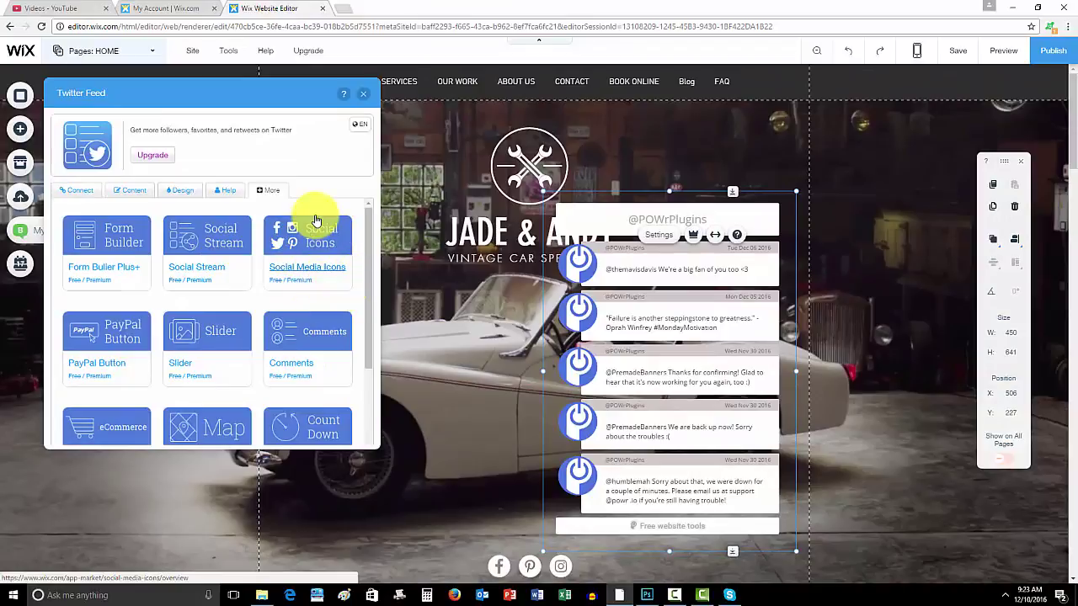
- Return to the Connect tab's feed settings, where a POWr Twitter Feed recommendation prompt appears
click(78, 192)
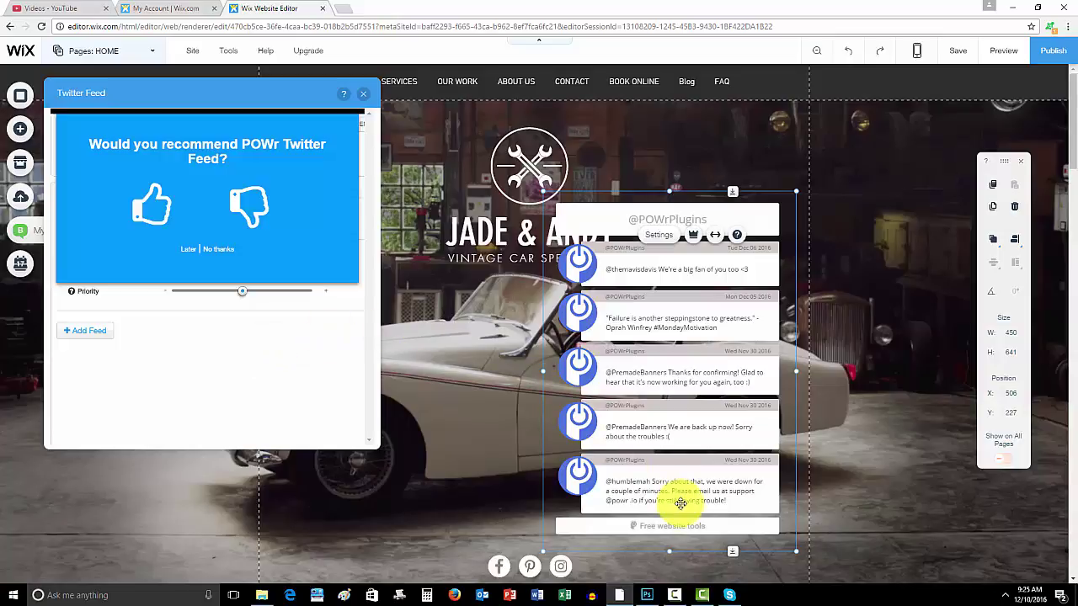
click(676, 594)
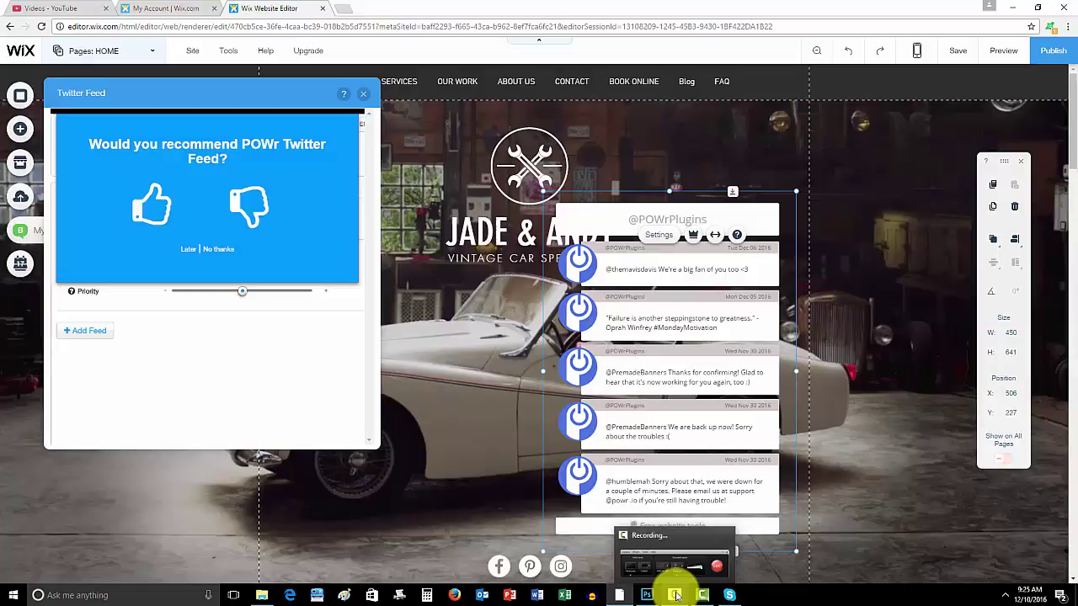